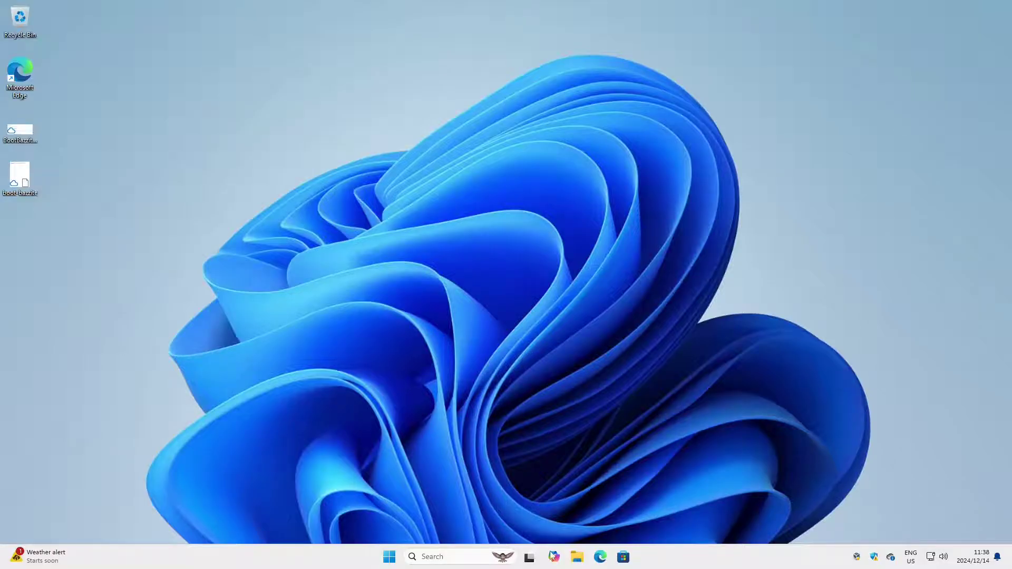
- Load 7-zip.org in Edge and download the 64-bit x64 7-Zip 24.09 installer
left_click(600, 557)
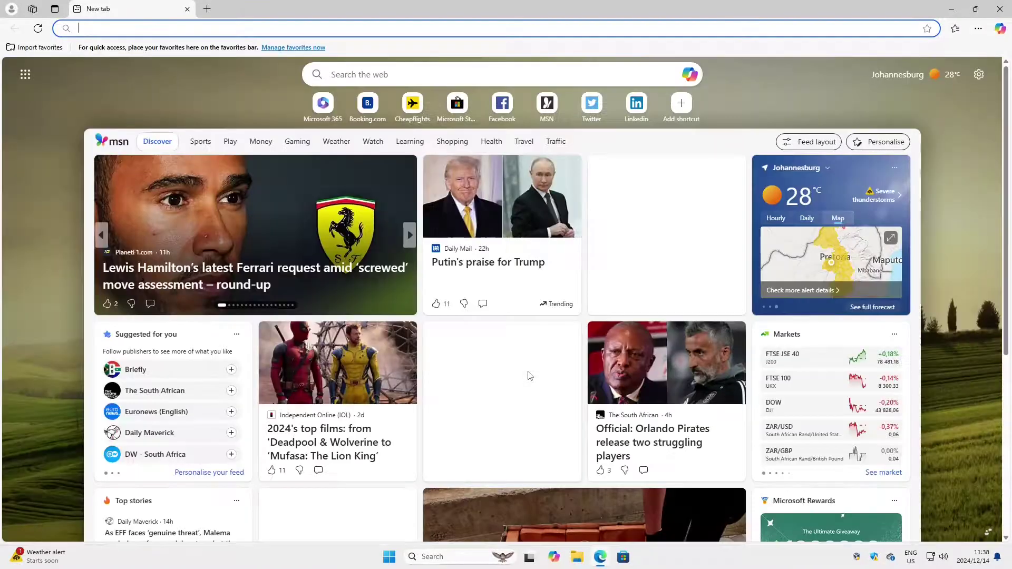
type("7-zip.")
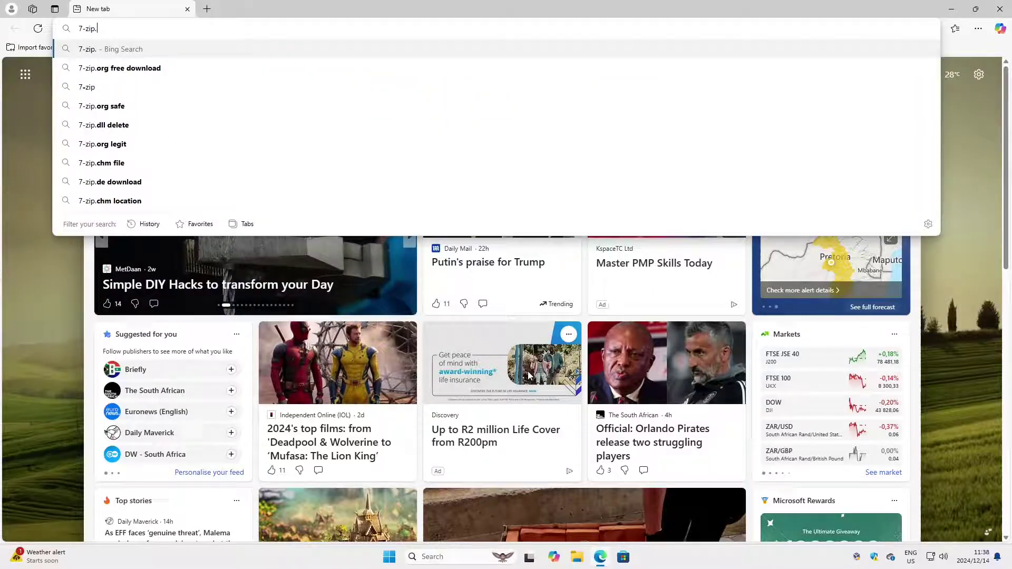
type("org")
key("Return")
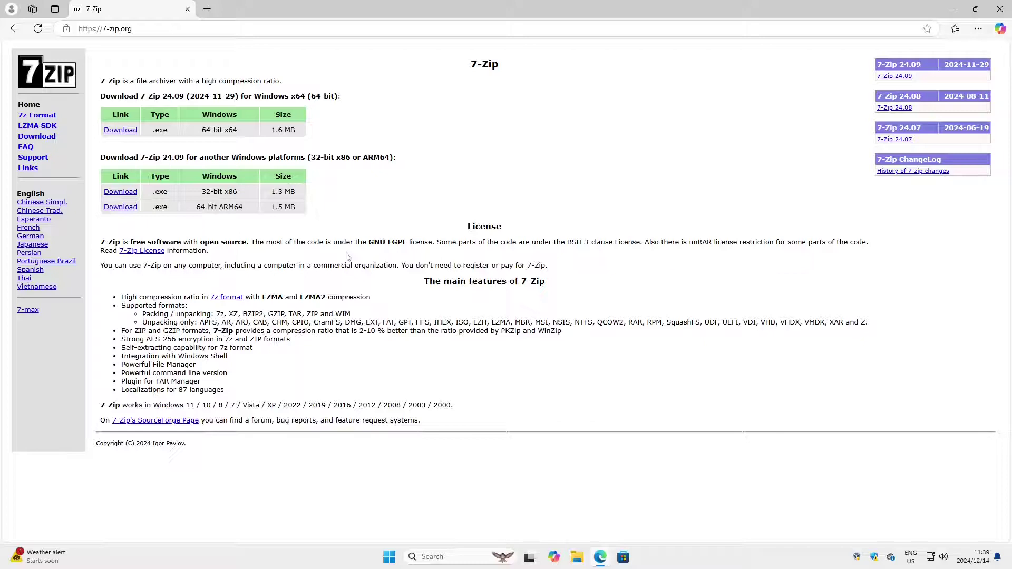
left_click(120, 131)
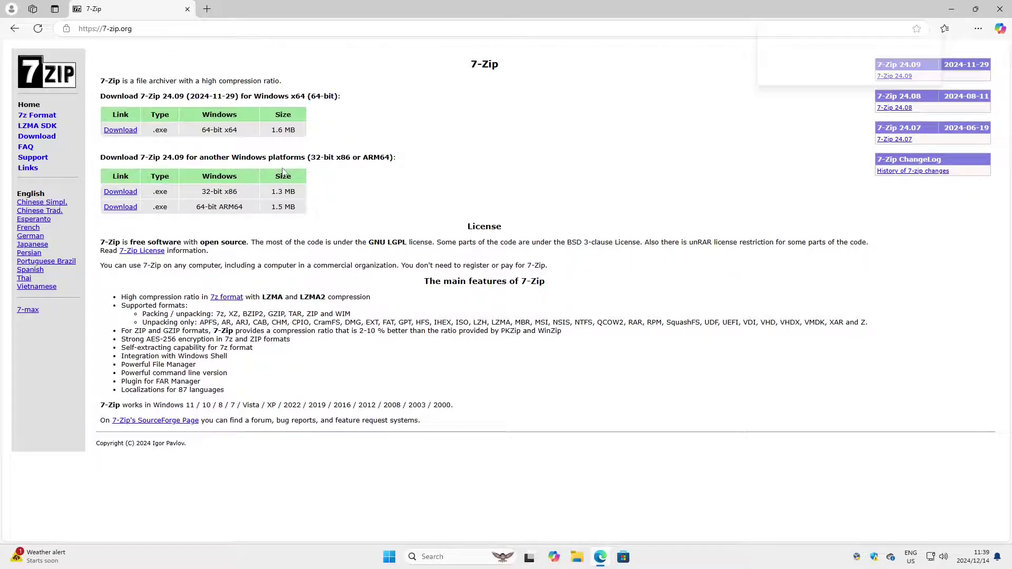
- Run 7z2409-x64 from Downloads, accept UAC, and install 7-Zip to the default folder
left_click(576, 556)
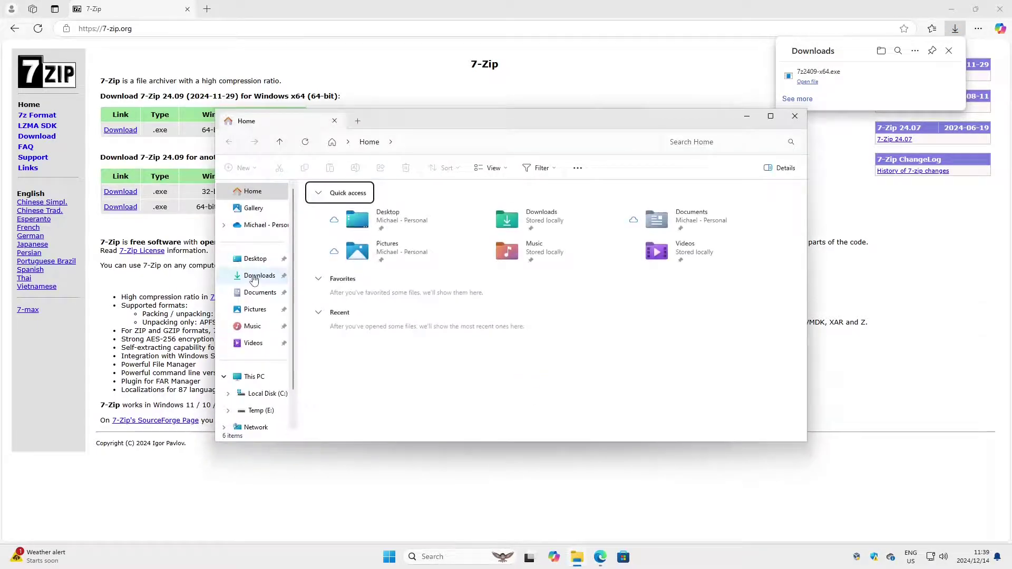
left_click(256, 275)
double_click(336, 223)
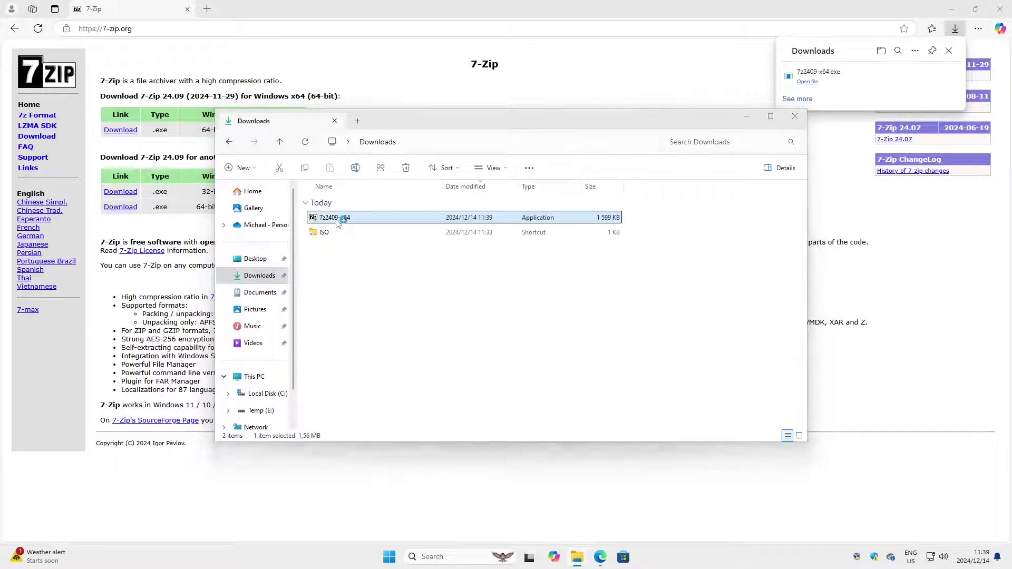
left_click(476, 379)
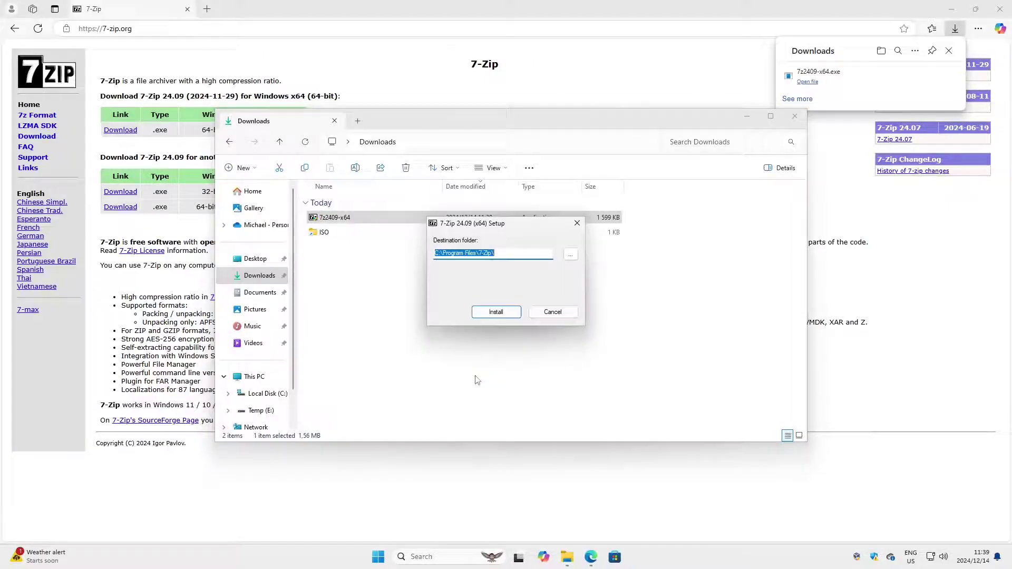
left_click(485, 313)
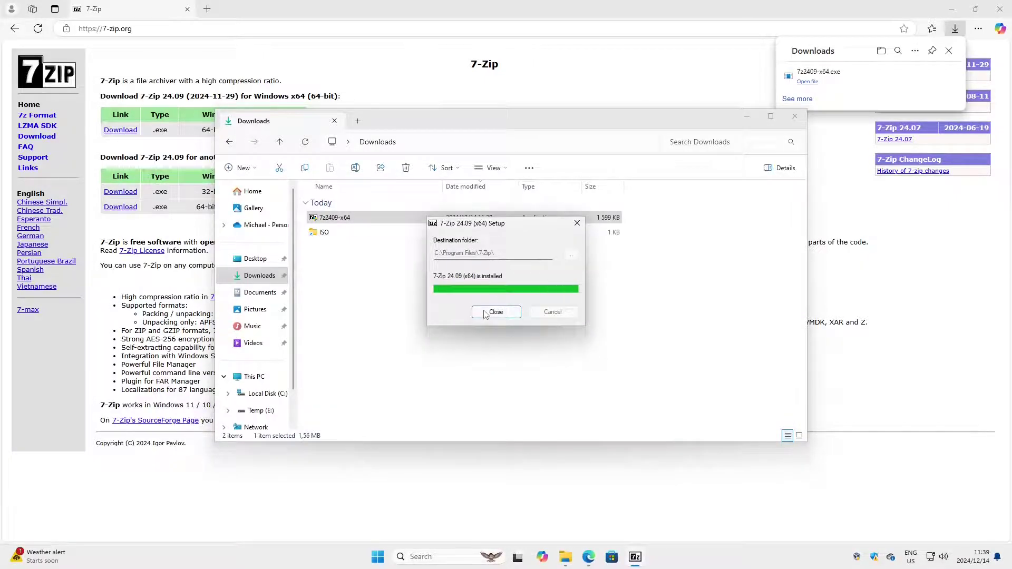
left_click(486, 314)
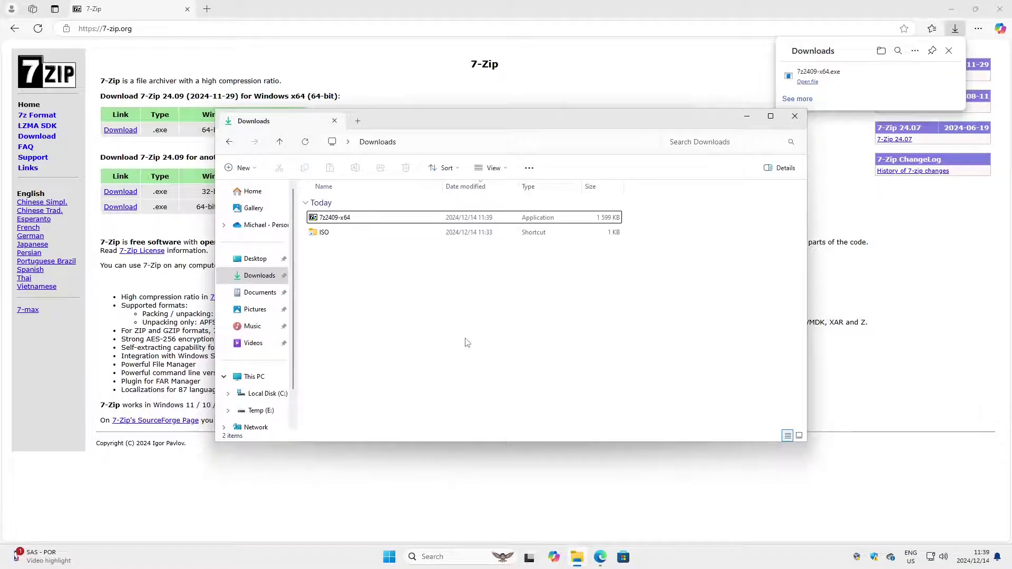
- Load the Bazzite site, start the stable ISO download, and fetch its published checksum file
left_click(116, 29)
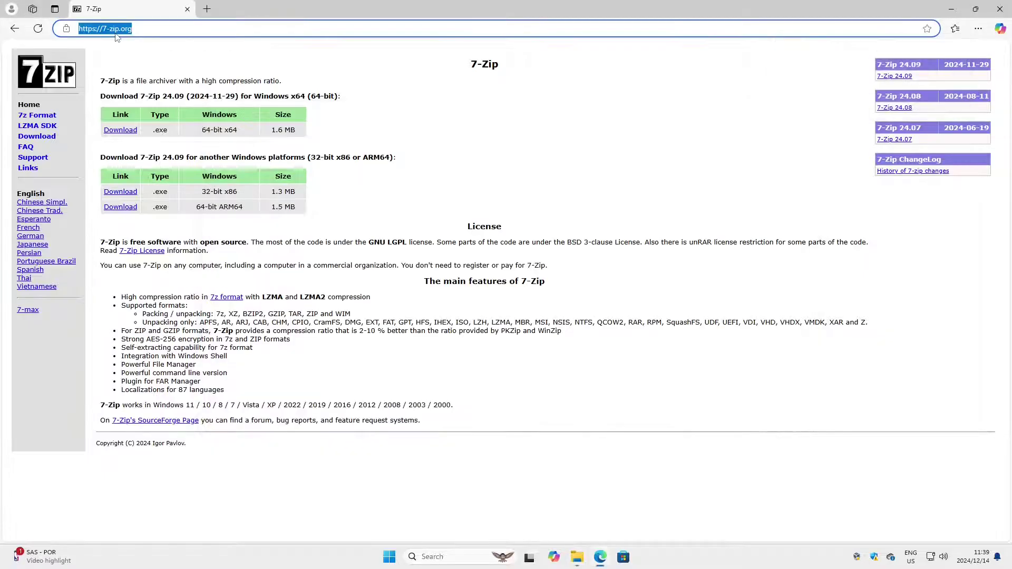
type("bazzite")
key("Return")
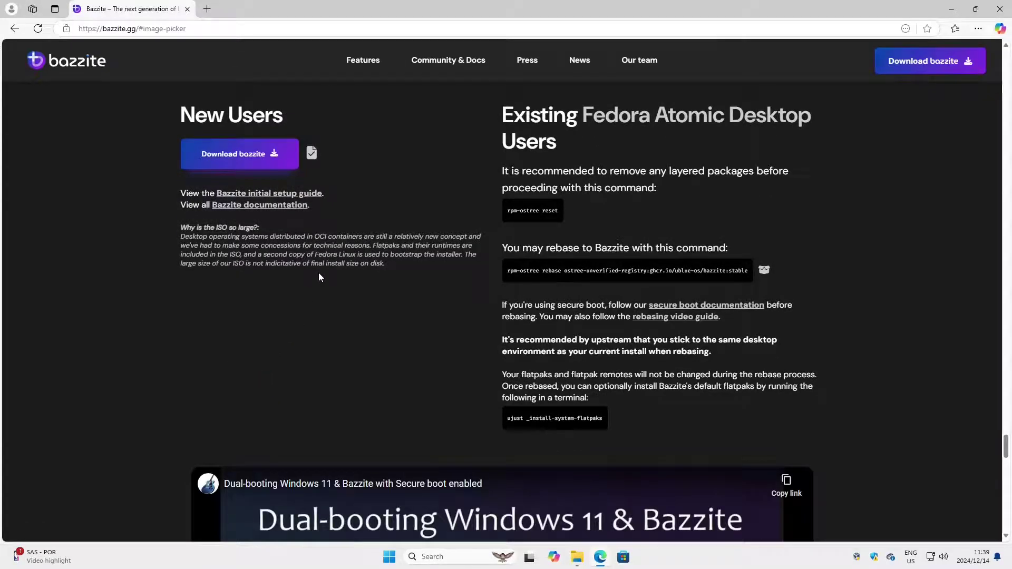
left_click(234, 157)
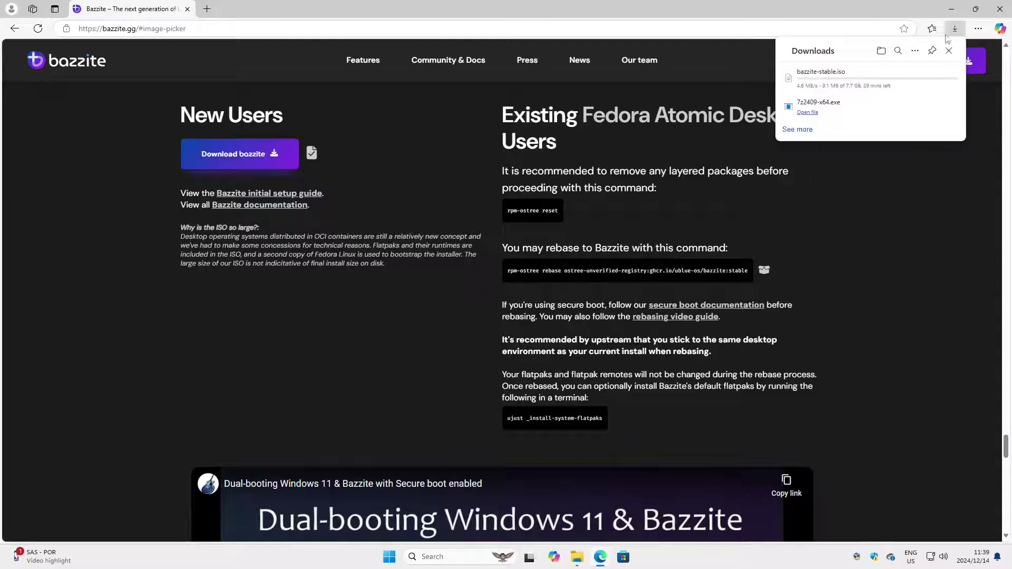
left_click(383, 140)
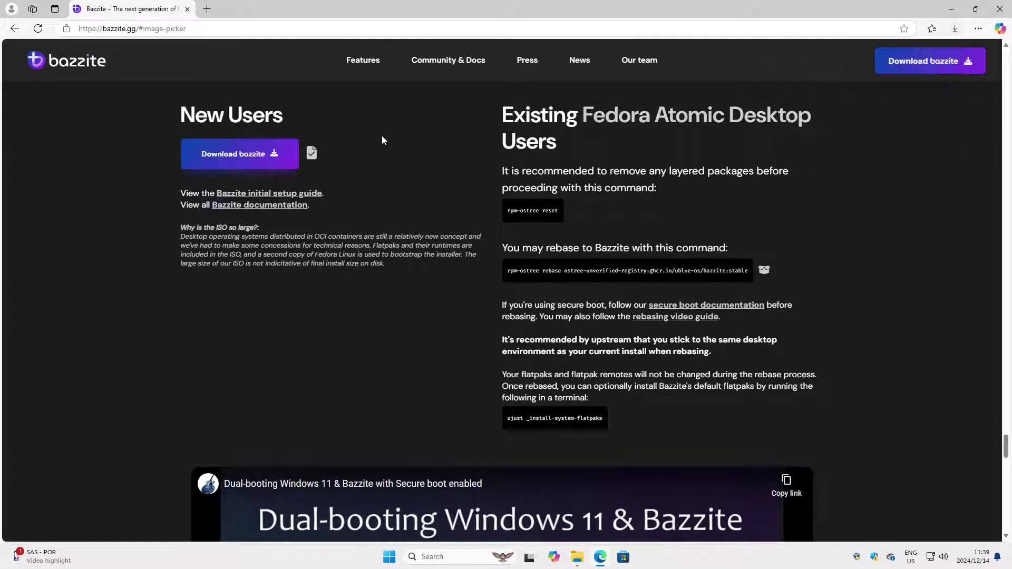
left_click(313, 156)
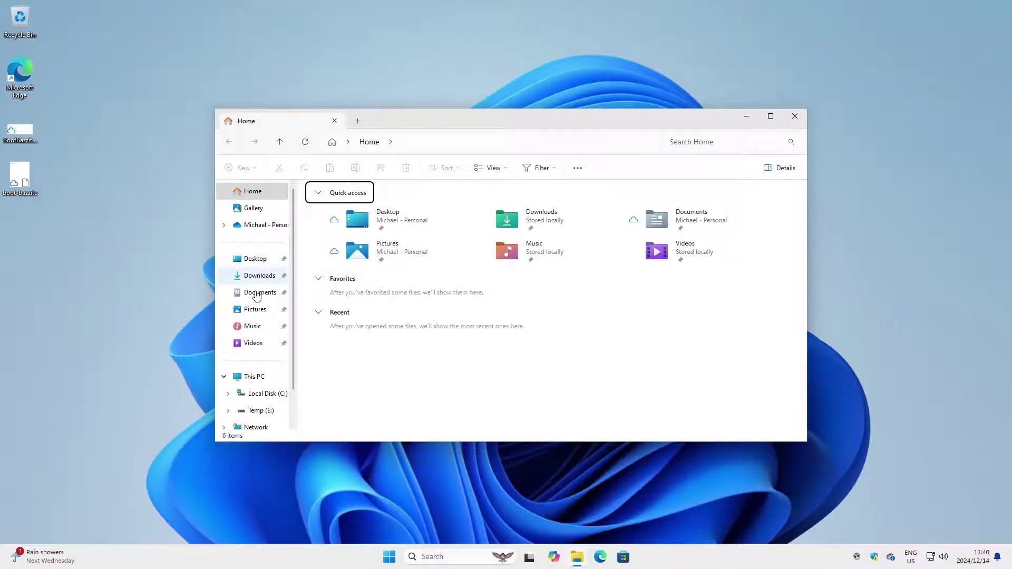
- In Downloads' ISO folder, start a 7-Zip CRC SHA > SHA-256 check on the bazzite-stable ISO
left_click(257, 294)
left_click(259, 276)
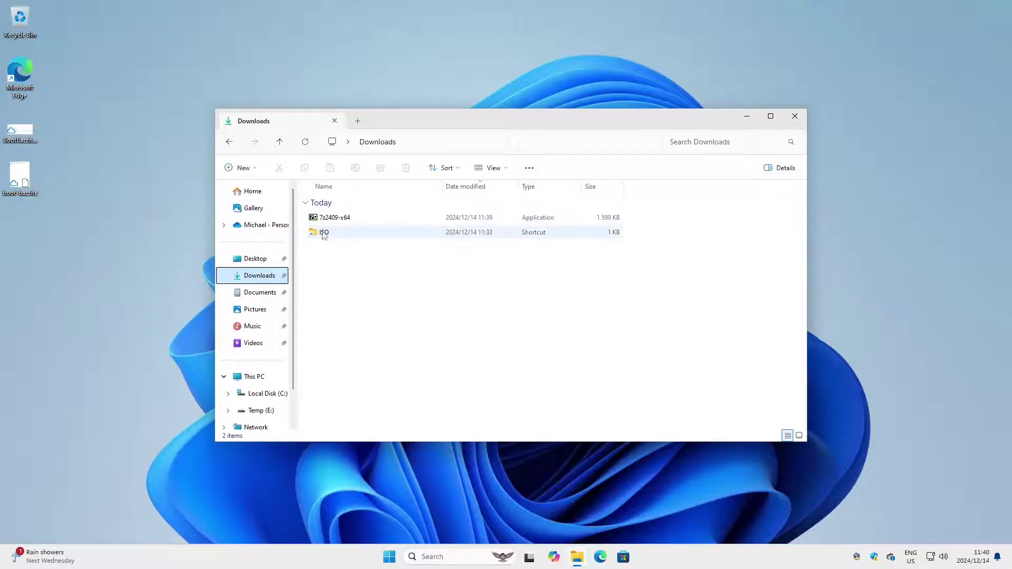
double_click(324, 233)
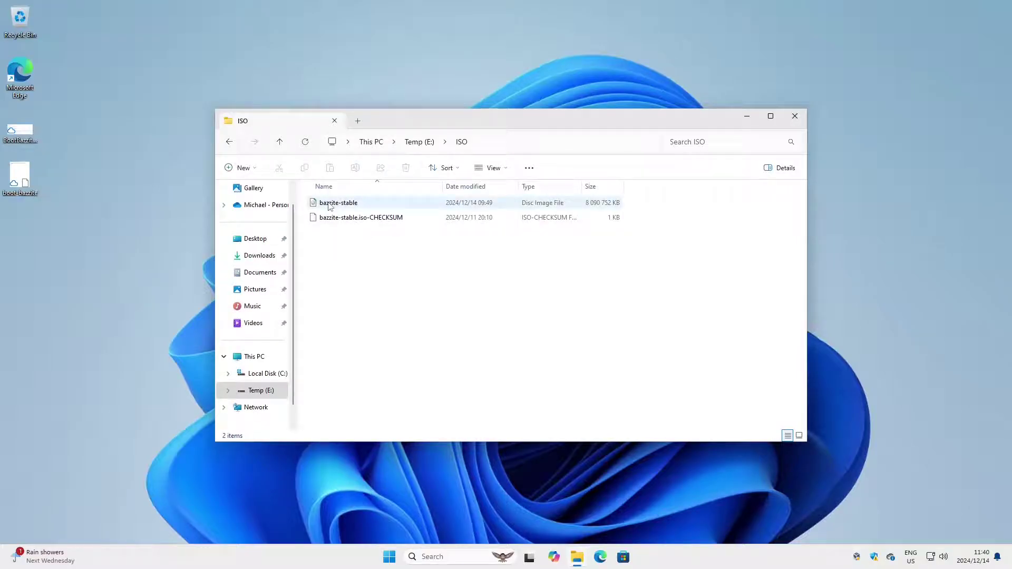
right_click(329, 205)
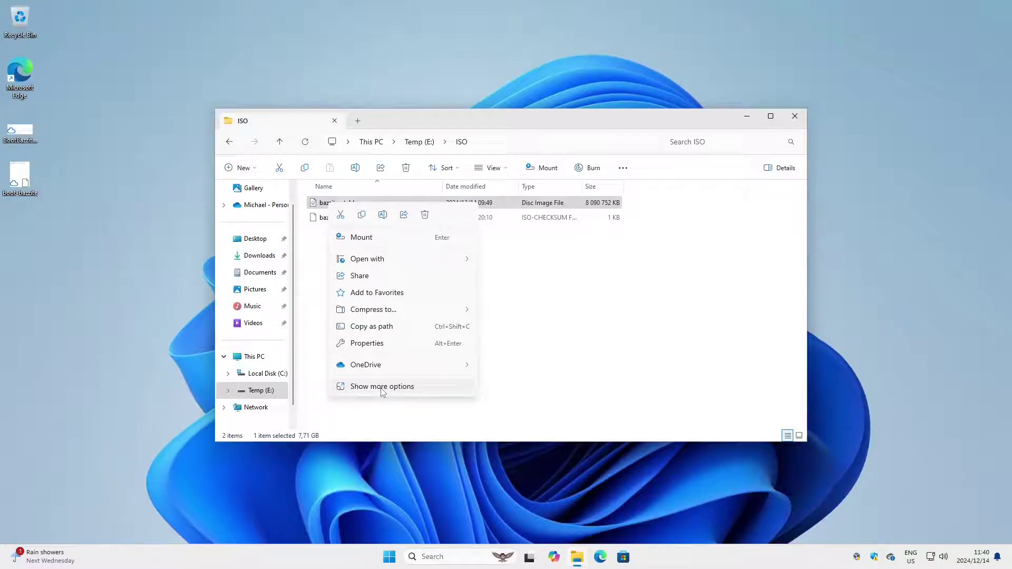
left_click(381, 386)
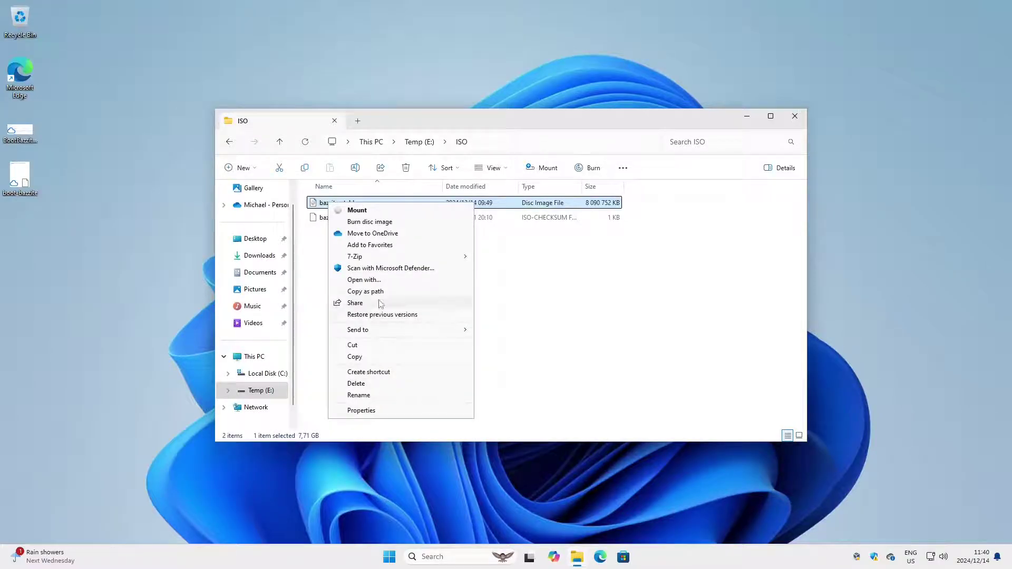
mouse_move(355, 257)
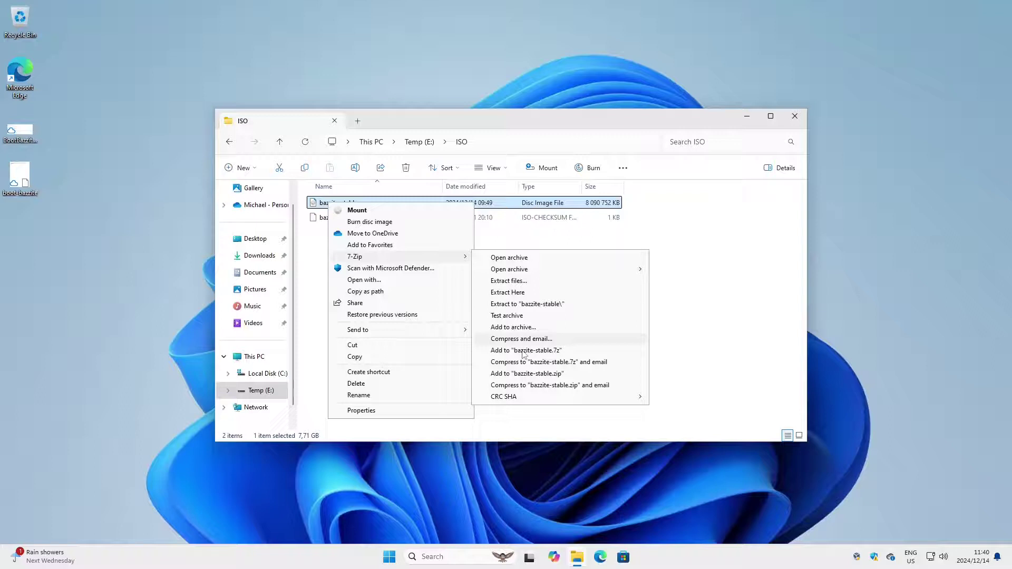
mouse_move(504, 397)
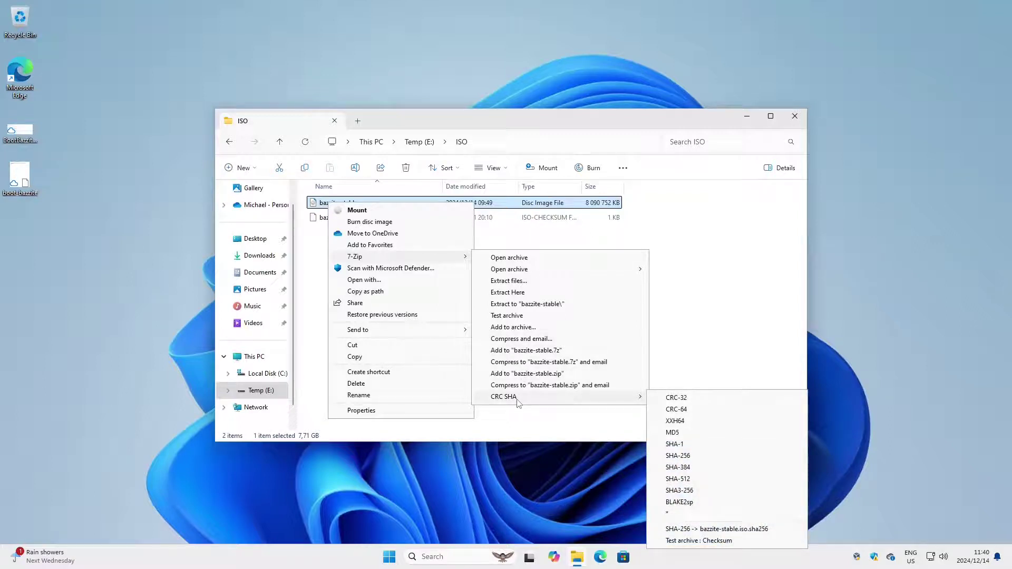
left_click(696, 462)
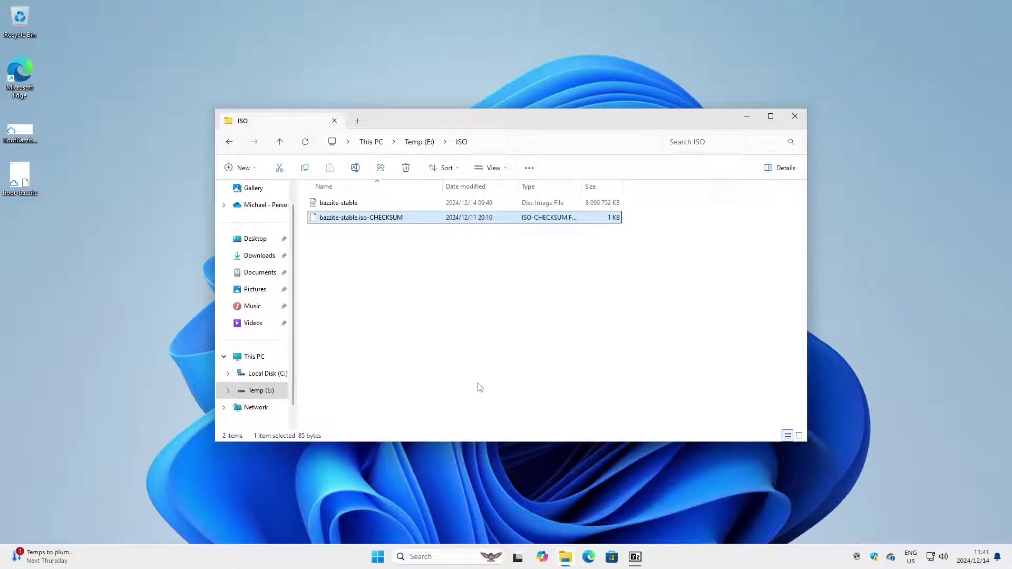
- View bazzite-stable.iso-CHECKSUM in Notepad beside 7-Zip's SHA-256 result dialog for comparison
right_click(383, 225)
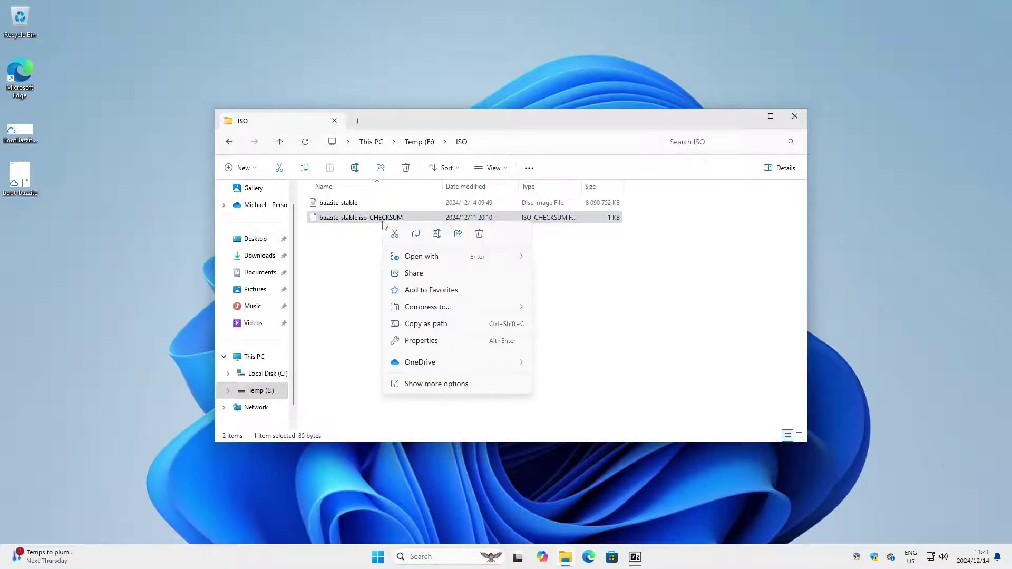
mouse_move(422, 257)
left_click(566, 263)
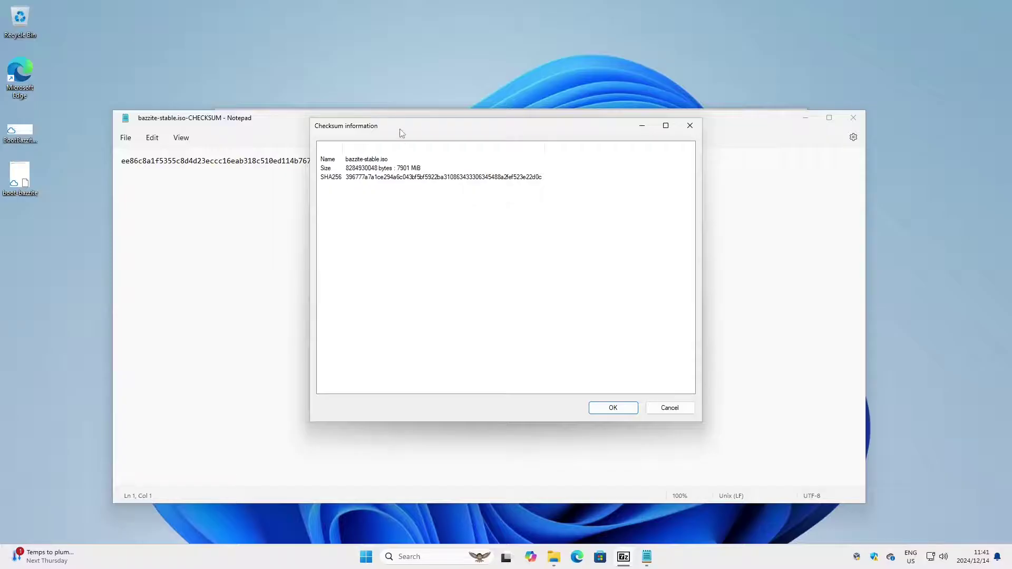
mouse_move(401, 133)
left_mouse_down()
mouse_move(312, 212)
mouse_move(237, 207)
left_mouse_up()
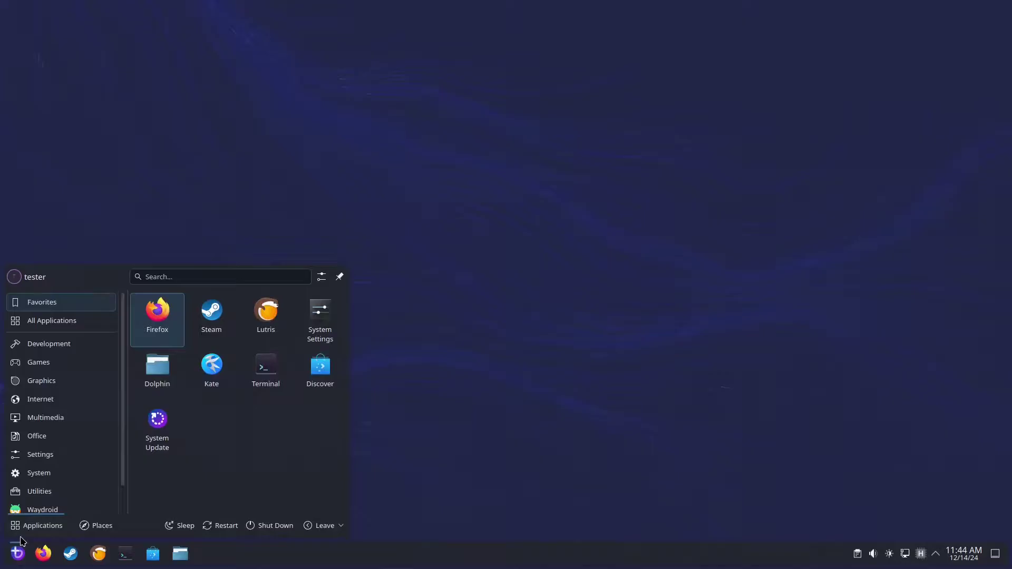
type("gtk")
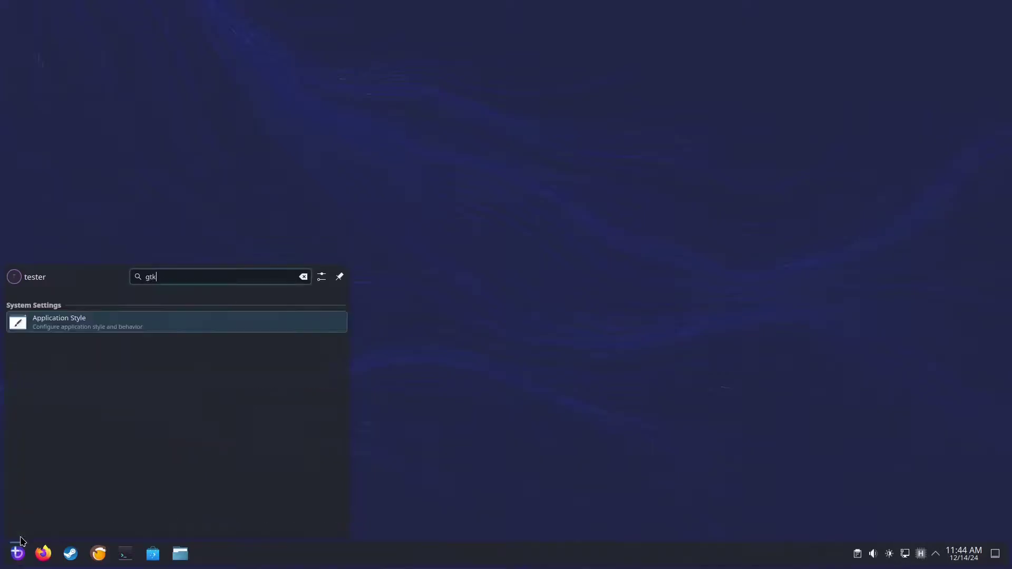
type("has")
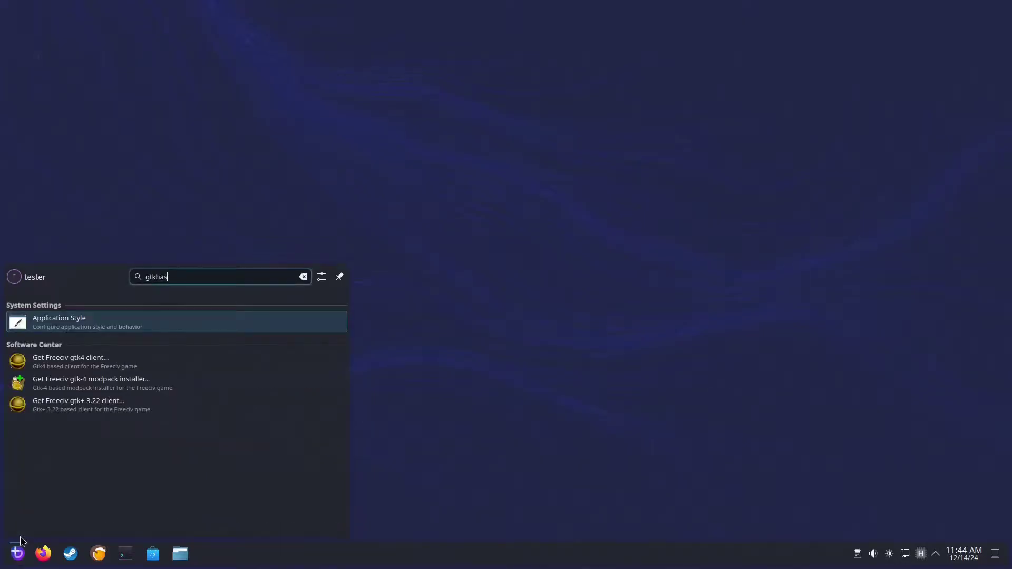
type("h")
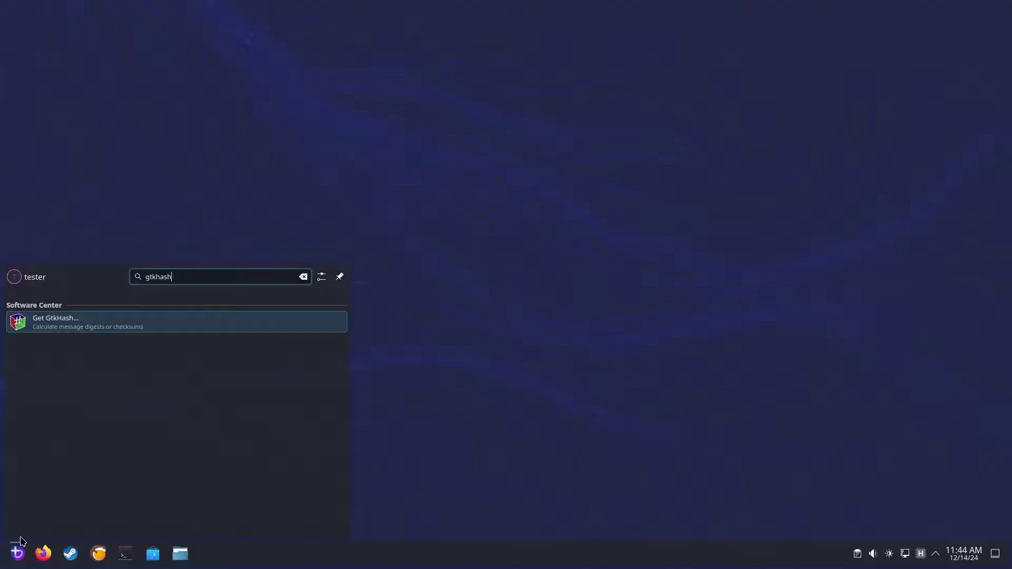
- Install GtkHash from its Discover page reached via the launcher search
key("Return")
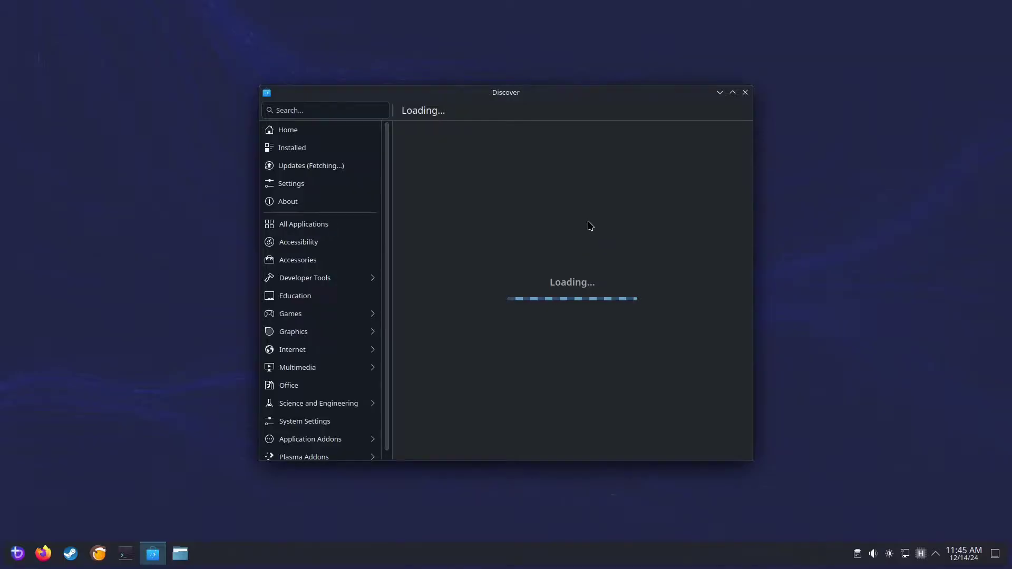
left_click(651, 110)
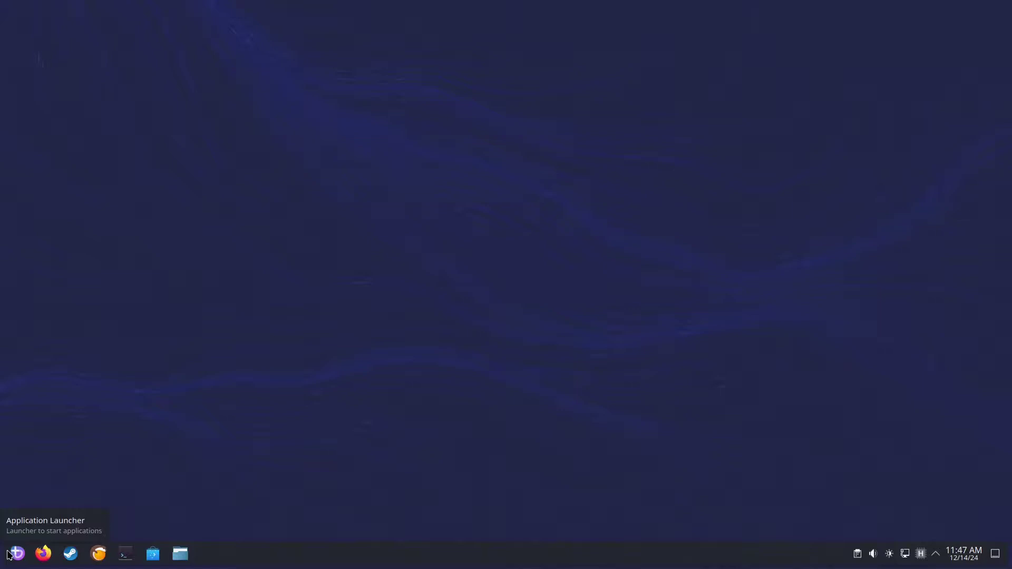
- Launch GtkHash, load bazzite-stable.iso from Temp > ISO, and start hashing it
left_click(8, 555)
type("pro")
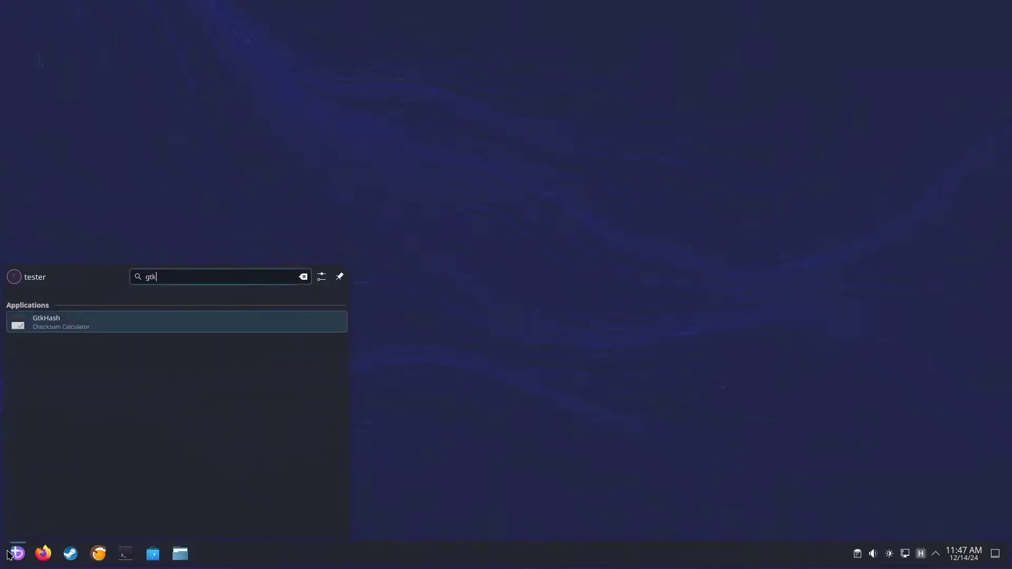
key("Return")
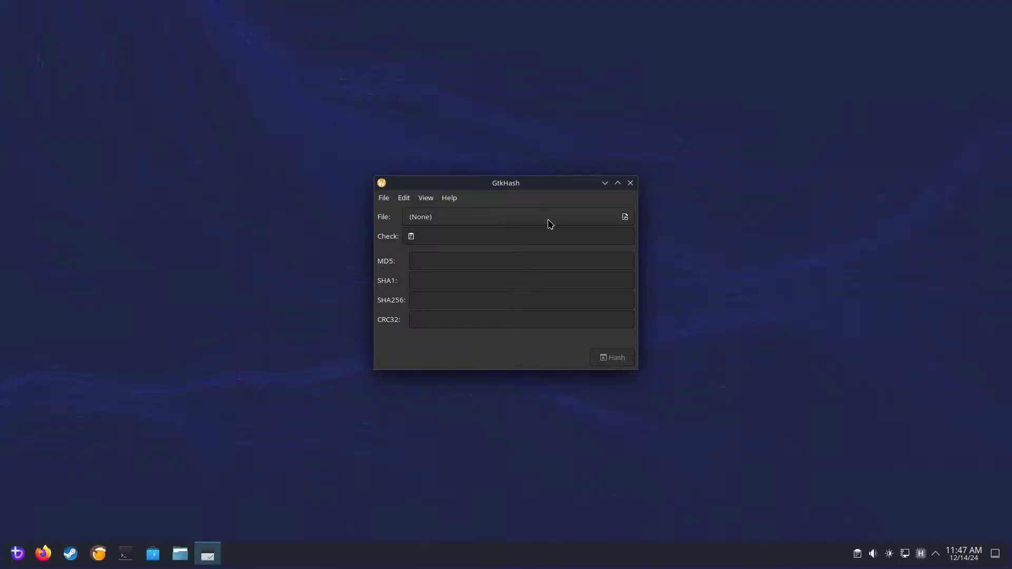
left_click(549, 224)
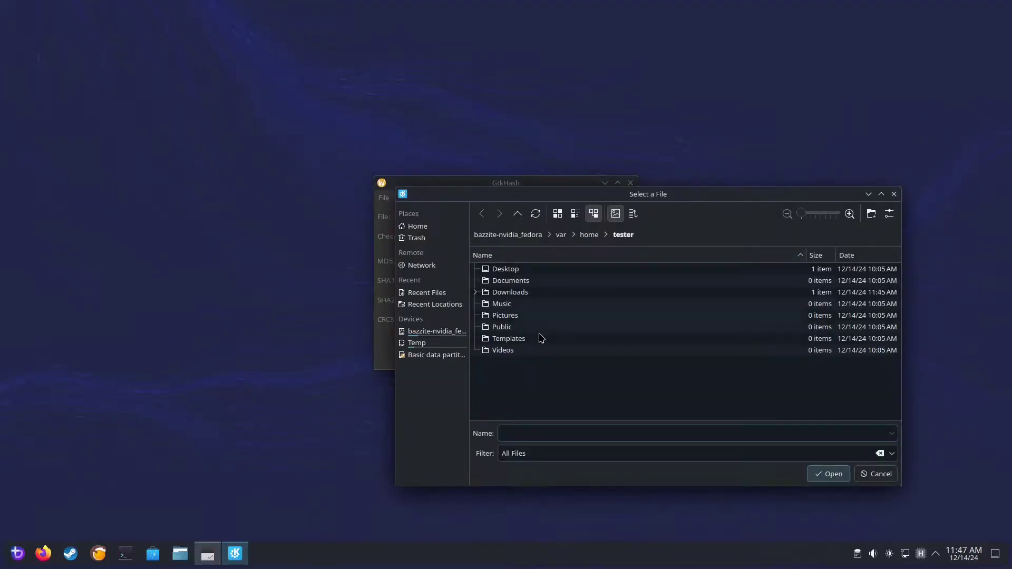
left_click(439, 345)
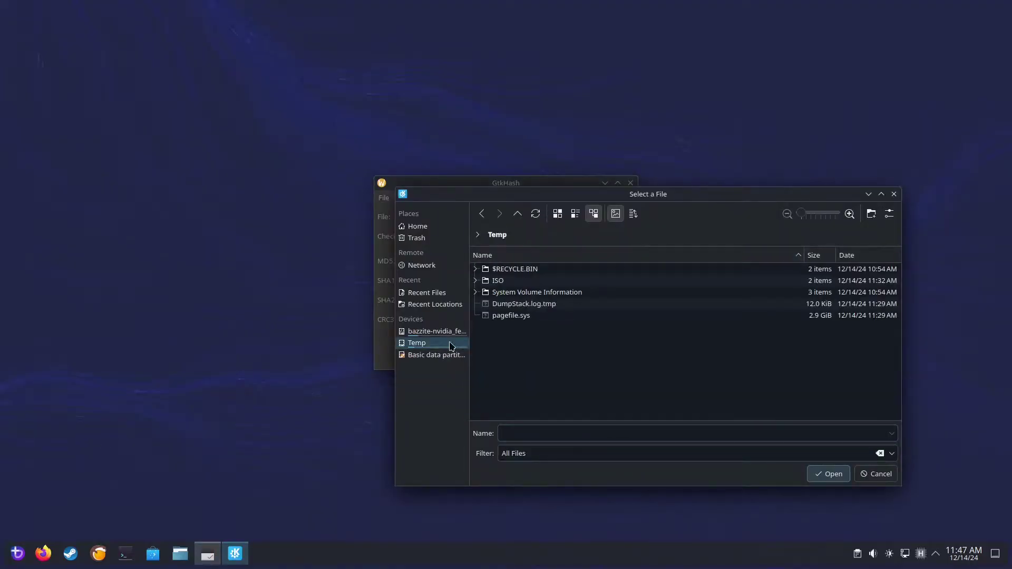
double_click(502, 281)
left_click(505, 270)
double_click(504, 269)
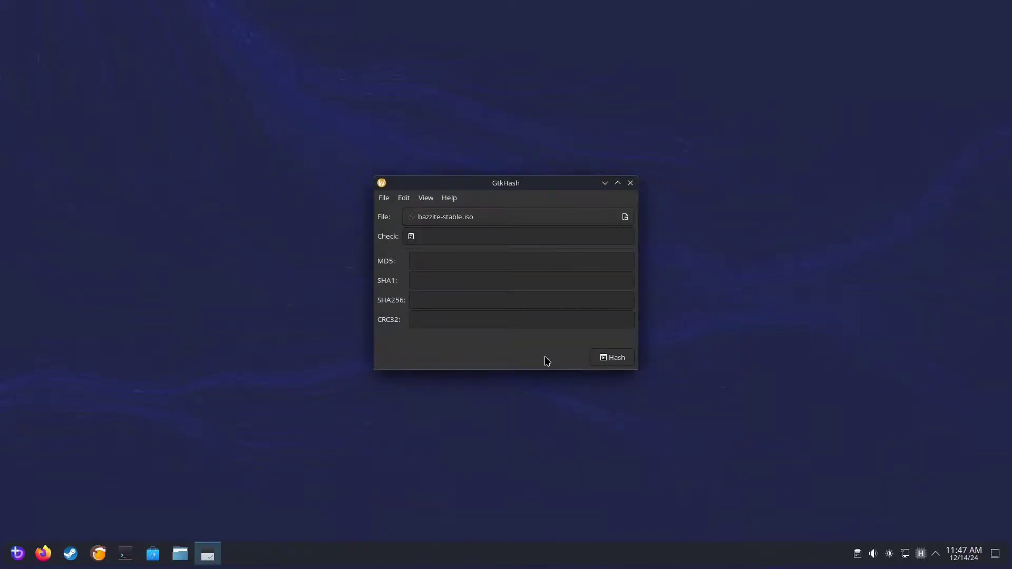
left_click(606, 358)
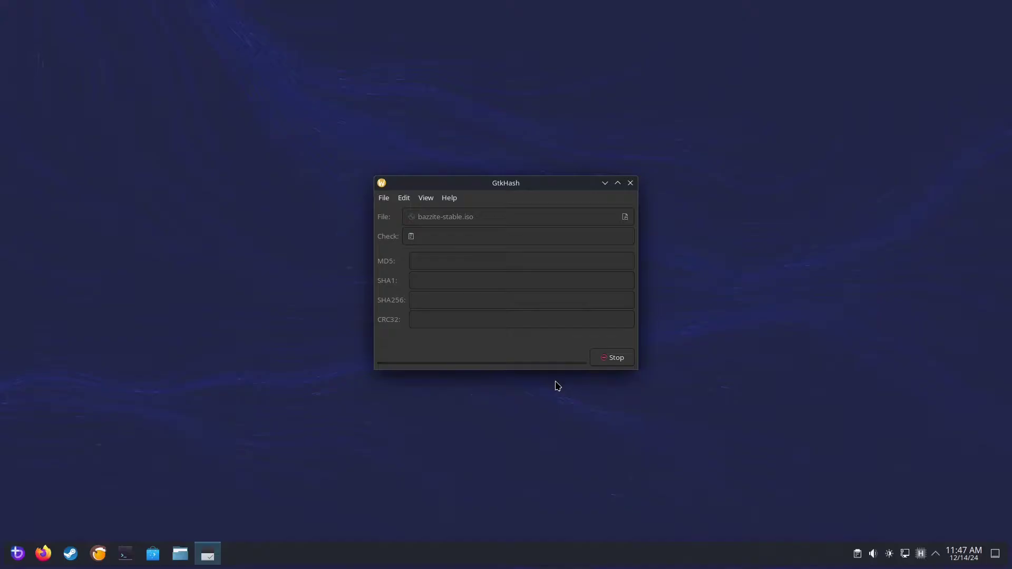
- Show bazzite-stable.iso-CHECKSUM in Kate with the GtkHash results window placed beside it
left_click(180, 553)
double_click(633, 260)
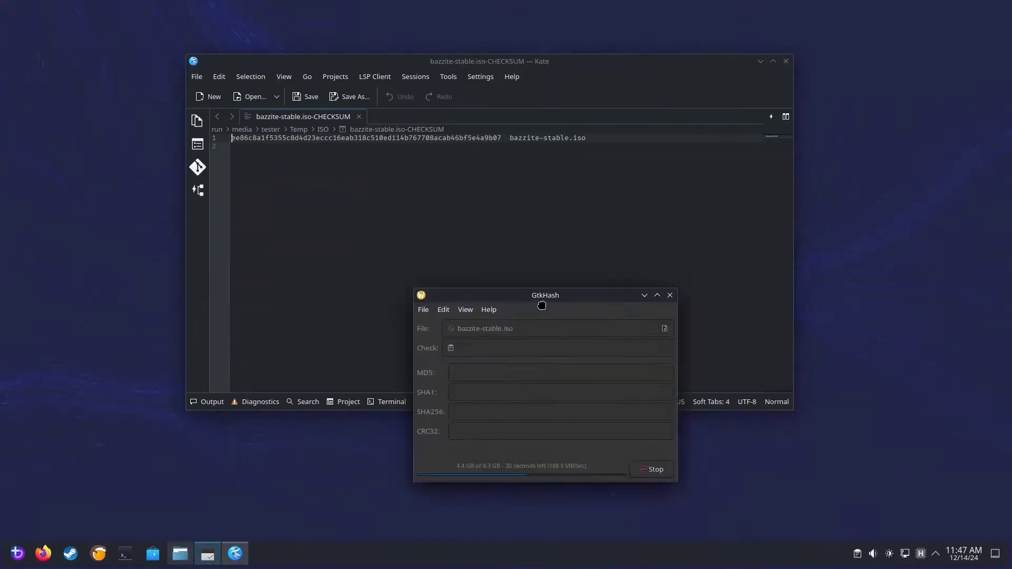
left_click_drag(521, 294, 756, 183)
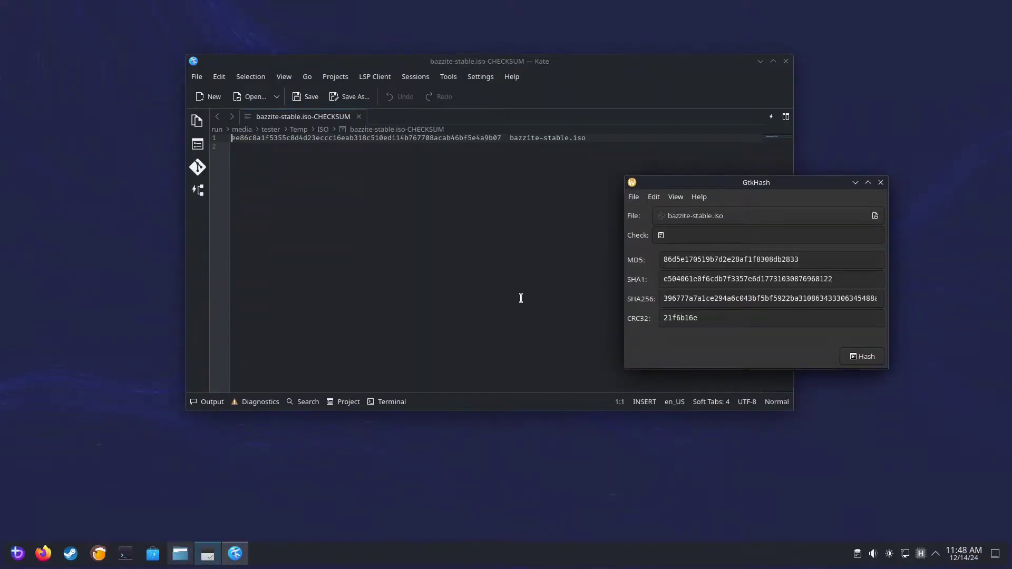